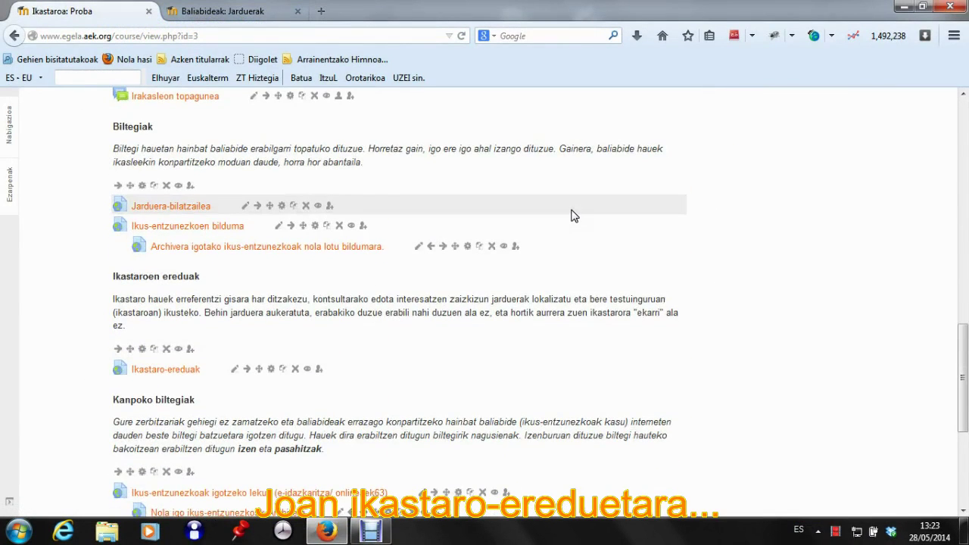
Step: Open the B1 klonatzeko course from the Ikastaro-ereduak link in the Proba course
scroll(573, 216, down, 2)
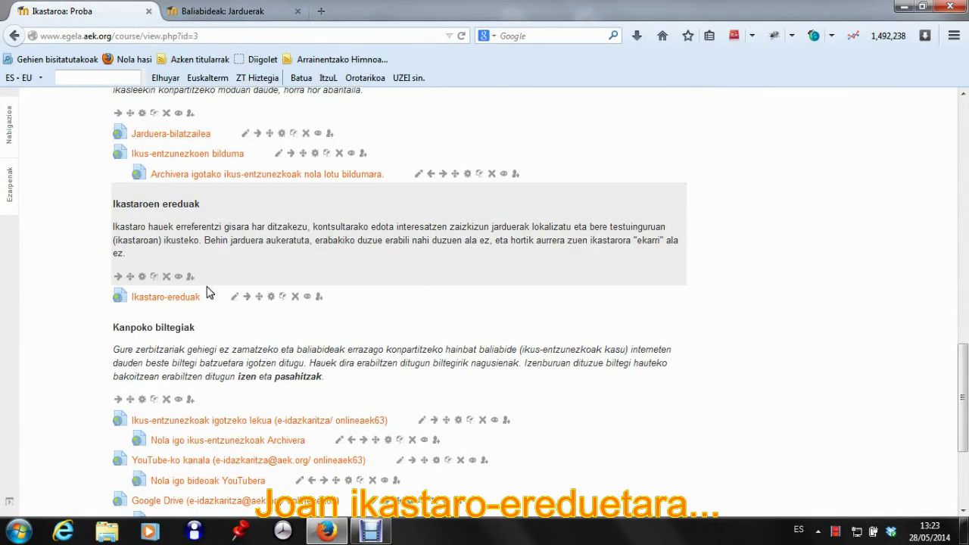
click(185, 301)
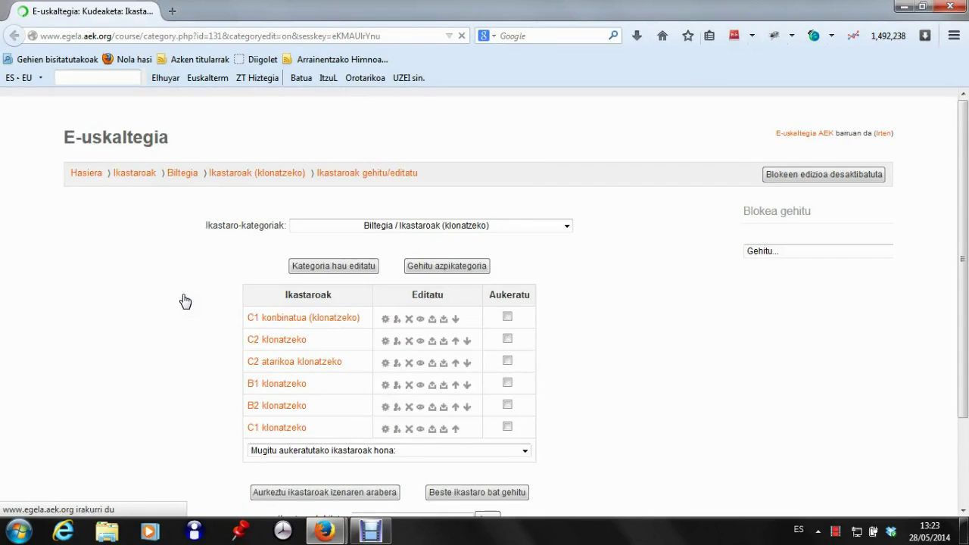
click(284, 385)
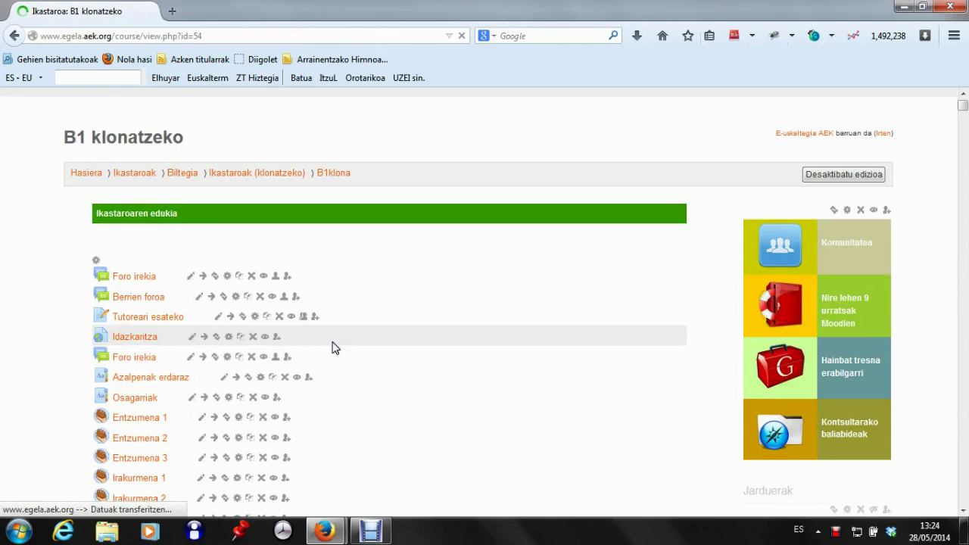
Step: Find the activity "8.11 Zer dakizu euskal mitologiaz?" in the B1 klonatzeko course and open it
scroll(335, 348, down, 6)
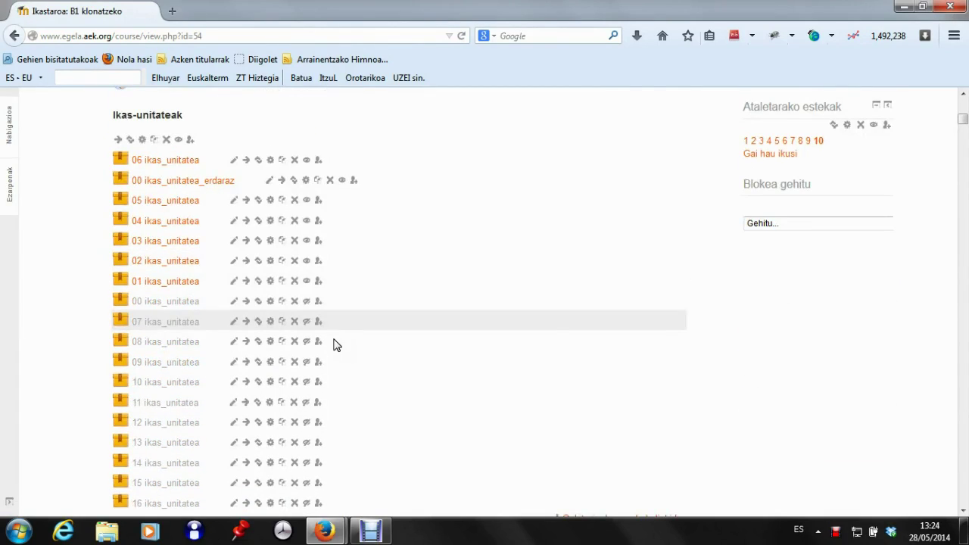
scroll(335, 346, down, 15)
scroll(337, 337, down, 10)
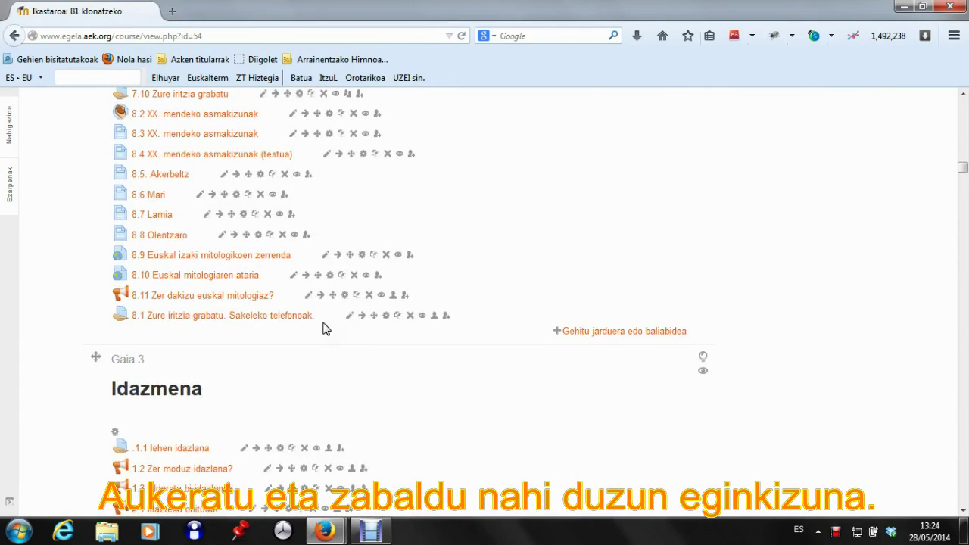
click(241, 300)
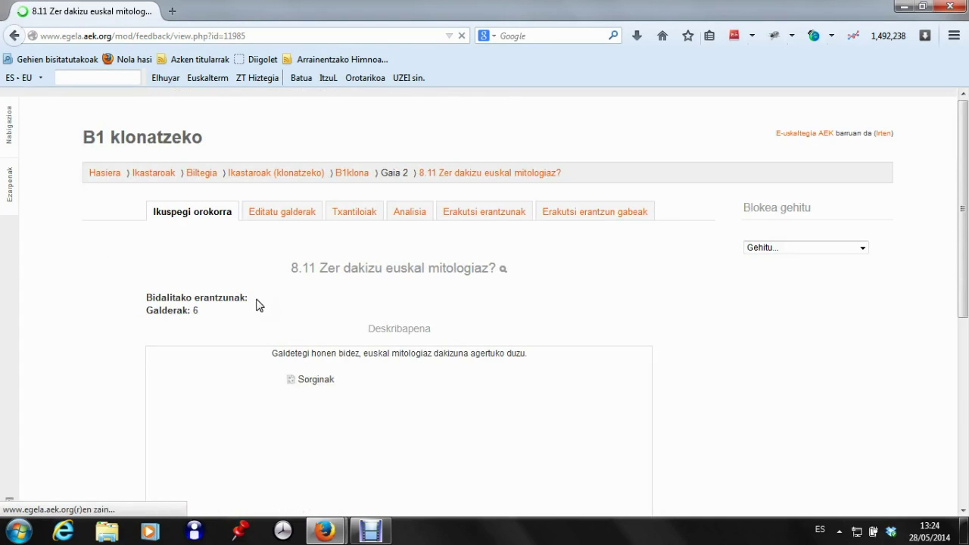
Step: Look through the activity's overview page and copy its title, "8.11 Zer dakizu euskal mitologiaz?"
scroll(540, 341, down, 8)
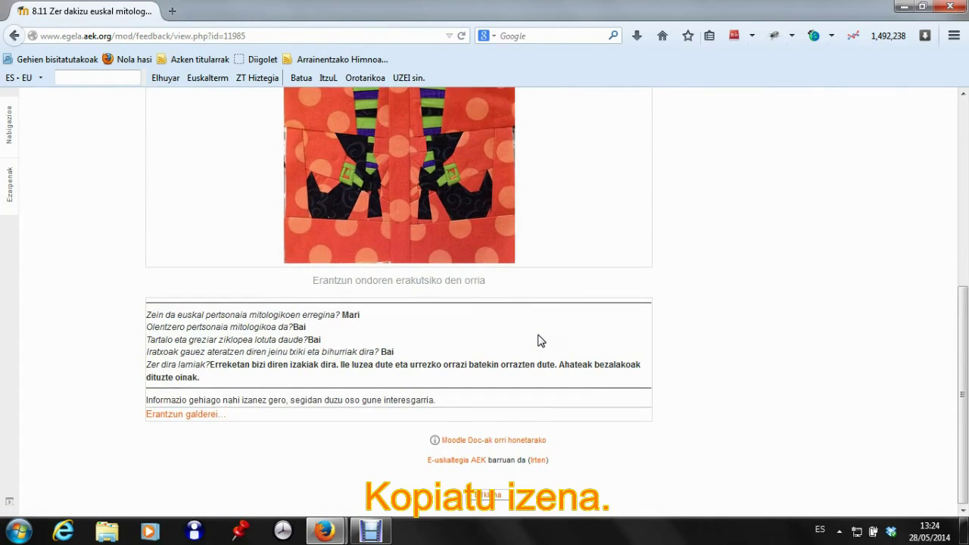
scroll(541, 341, up, 10)
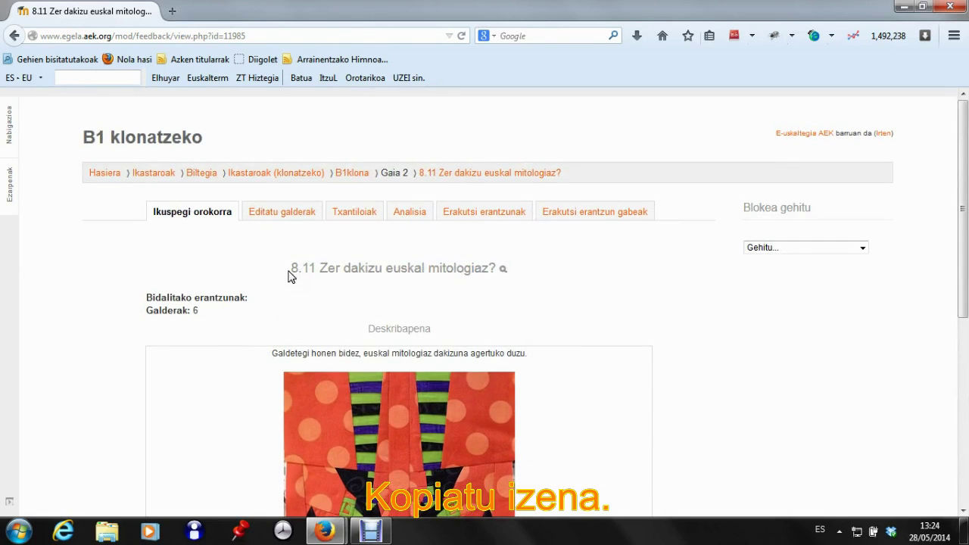
drag(284, 271, 499, 285)
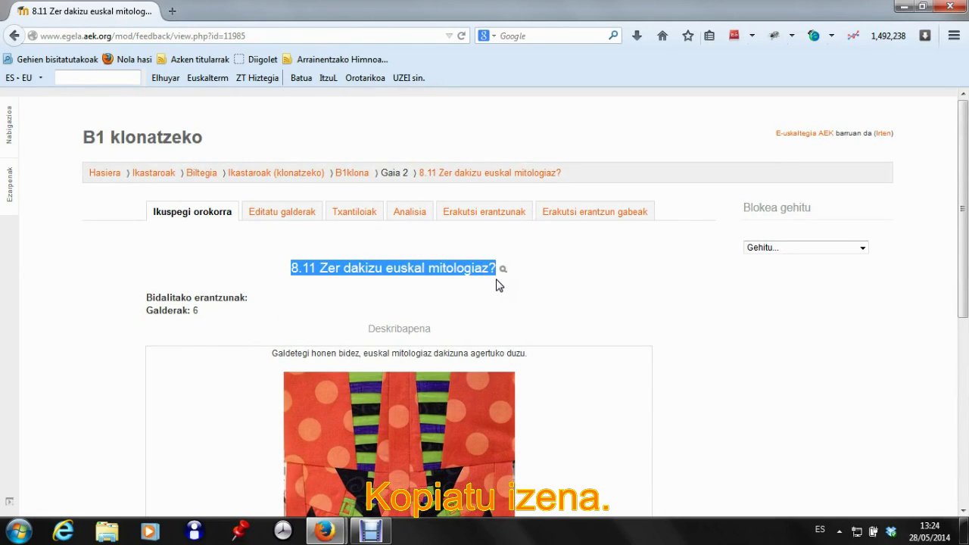
right_click(473, 269)
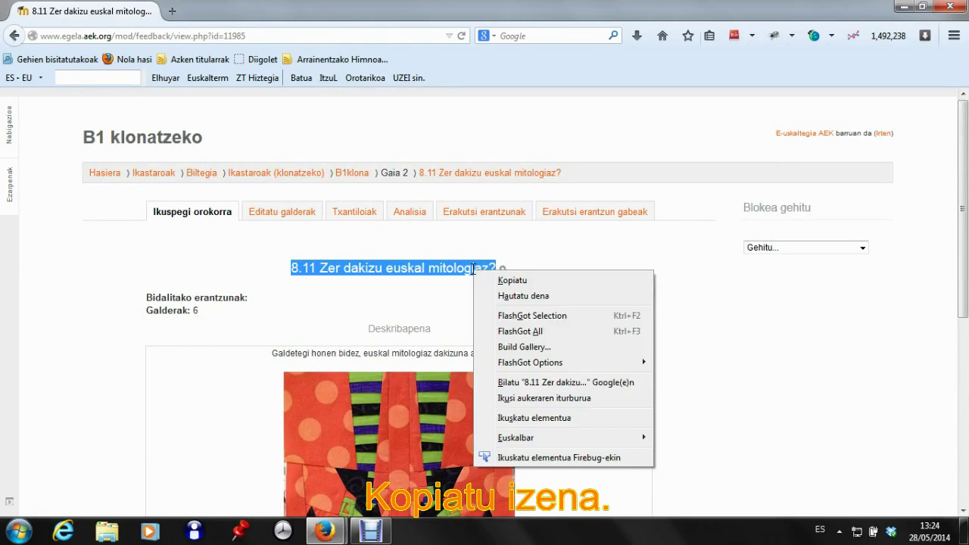
click(505, 282)
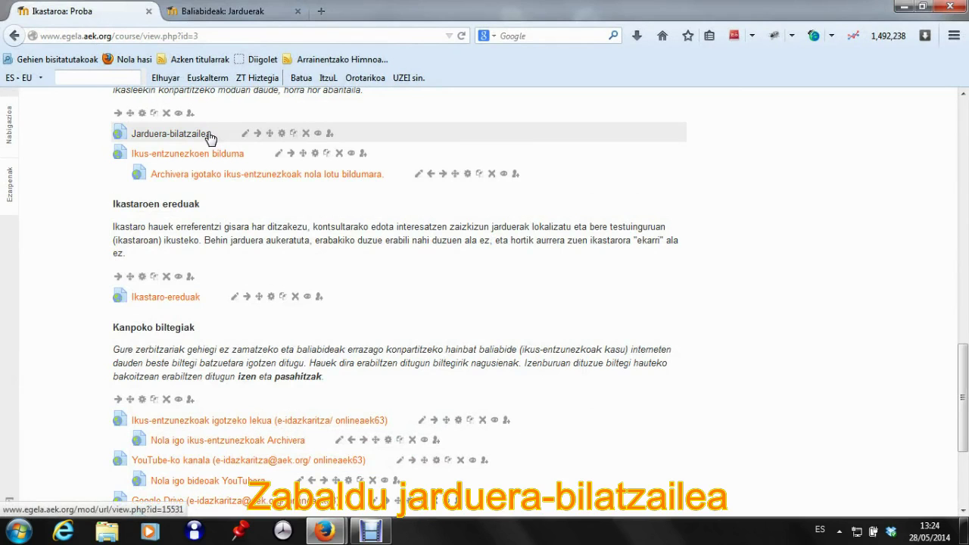
Step: Open Jarduera-bilatzailea from the Proba course and search its entries by Izena, using the copied activity title
click(209, 135)
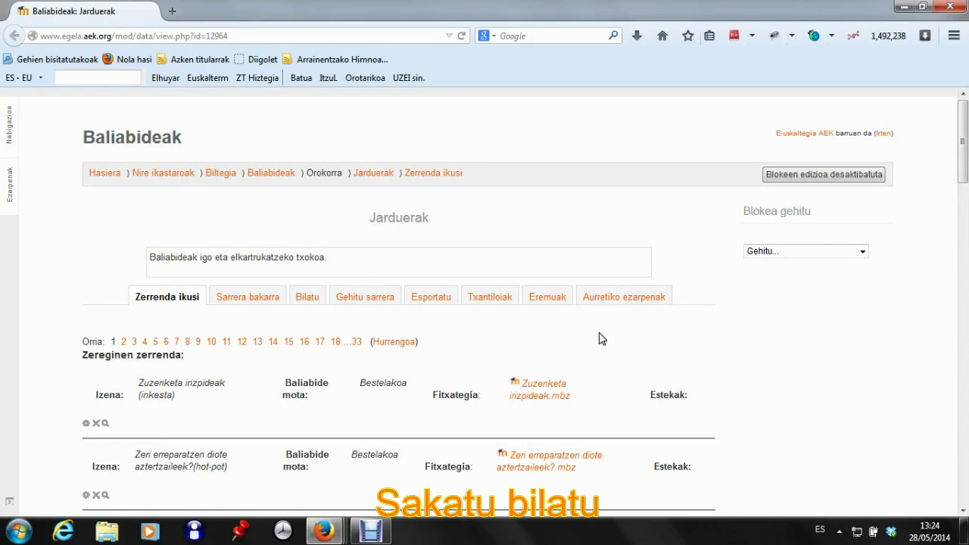
click(307, 297)
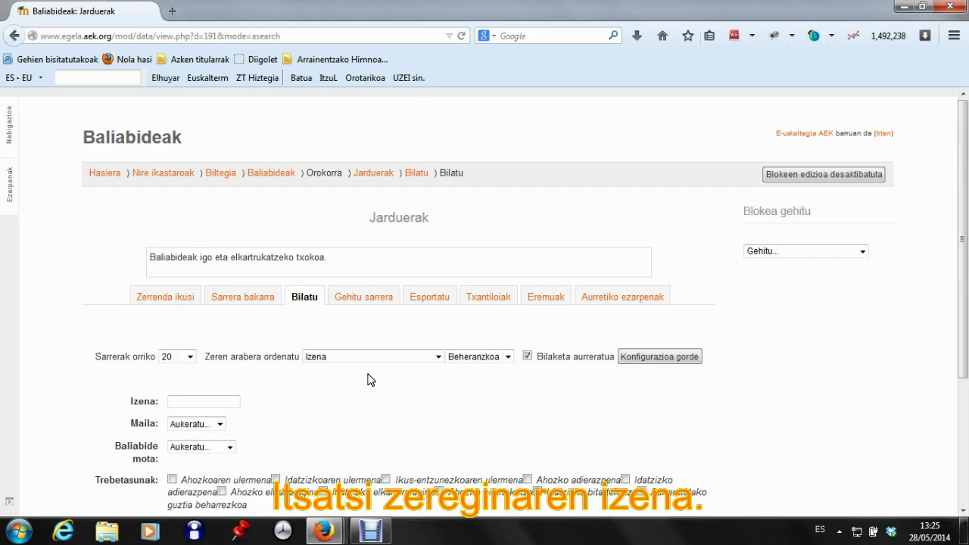
scroll(370, 380, down, 3)
click(193, 255)
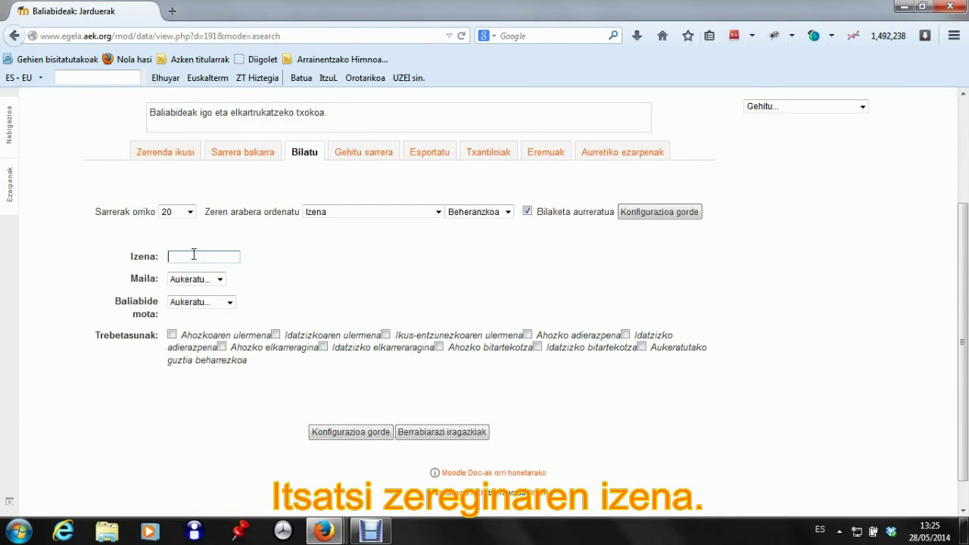
right_click(194, 255)
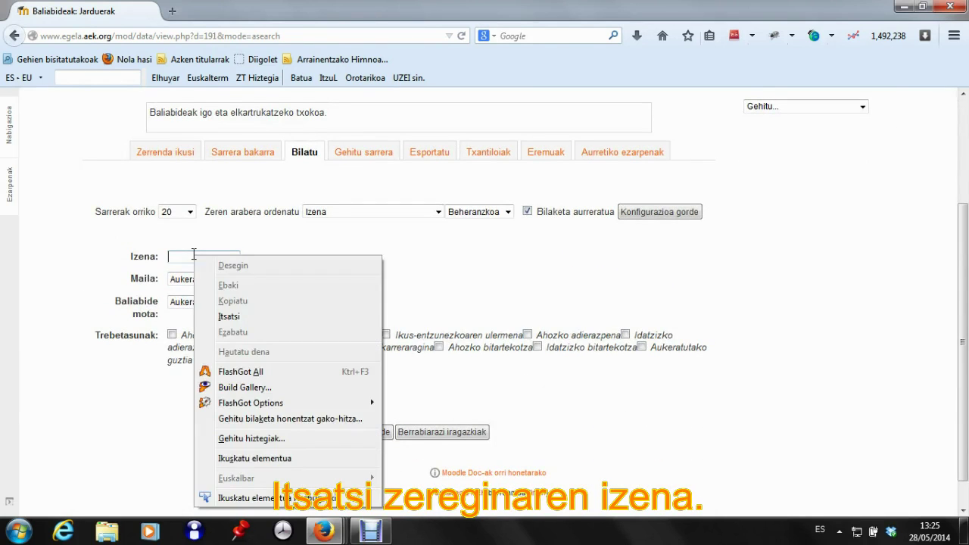
click(231, 319)
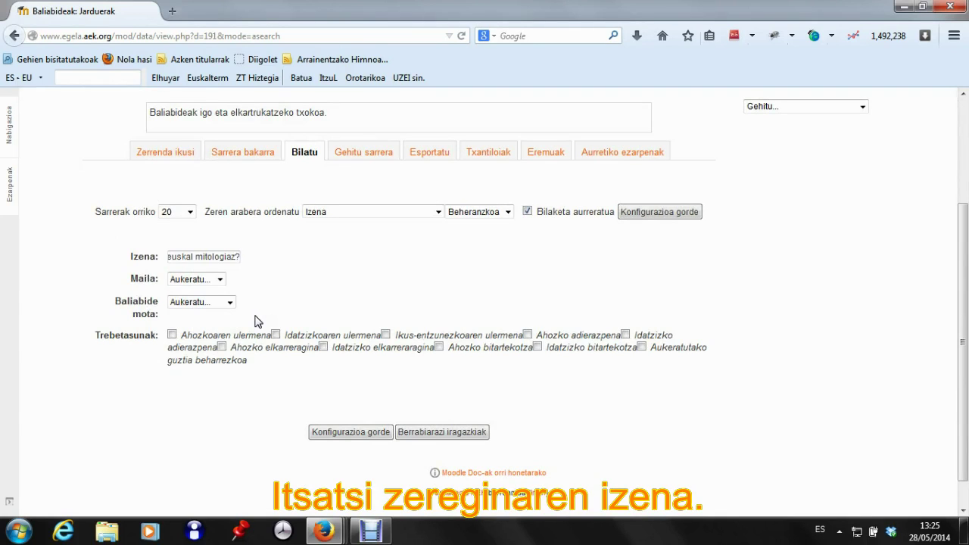
click(339, 435)
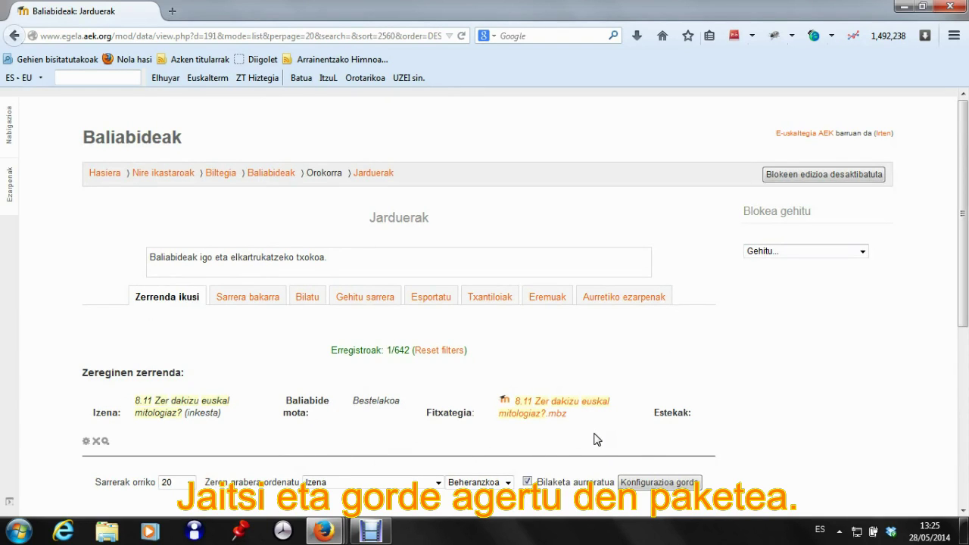
Step: Save the found activity's .mbz backup file to the Mahaigaina folder under its suggested name
right_click(566, 407)
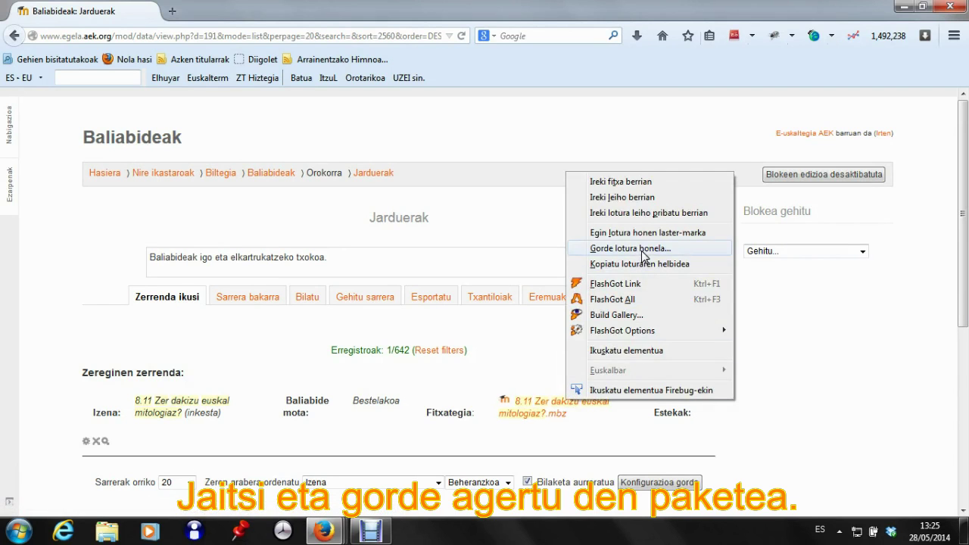
click(642, 250)
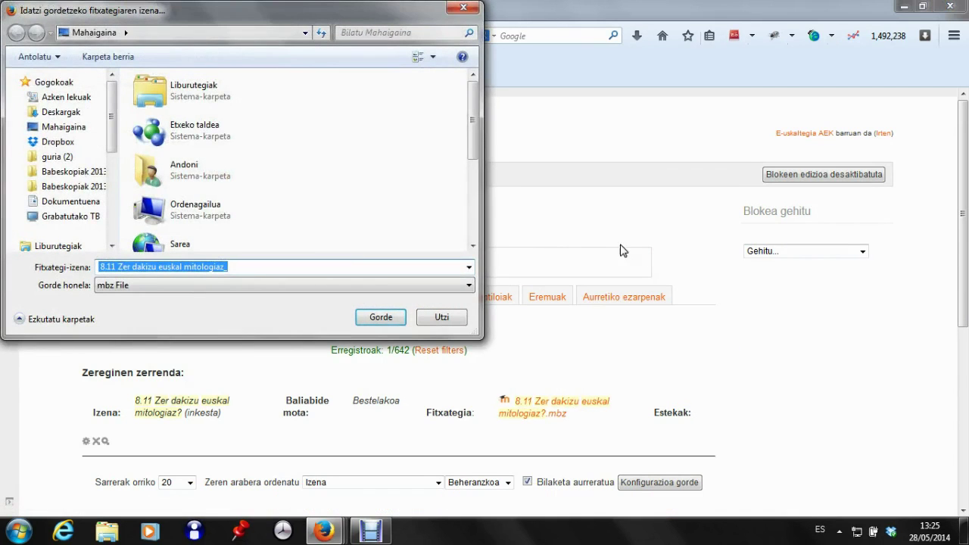
click(67, 128)
click(384, 316)
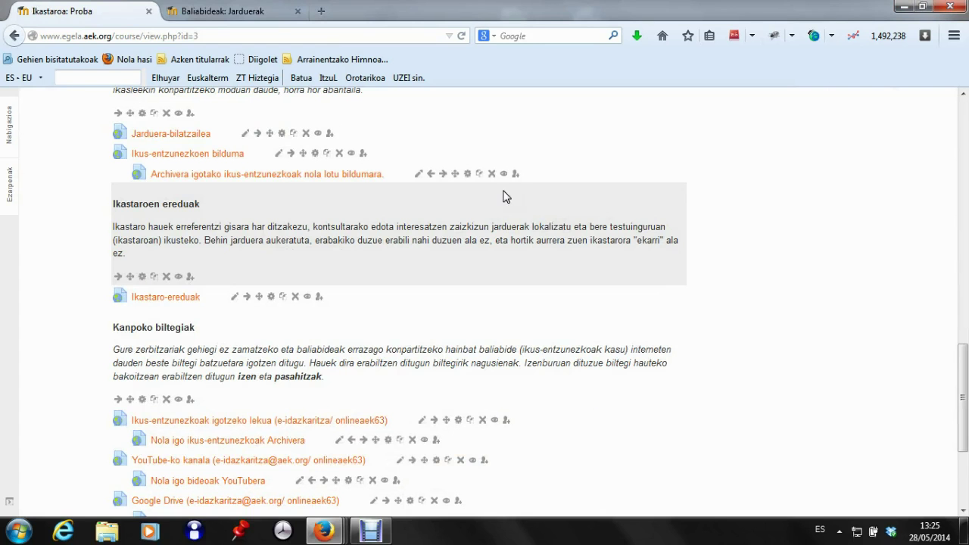
Step: Open the Berreskuratu page for the Proba course
scroll(540, 149, up, 6)
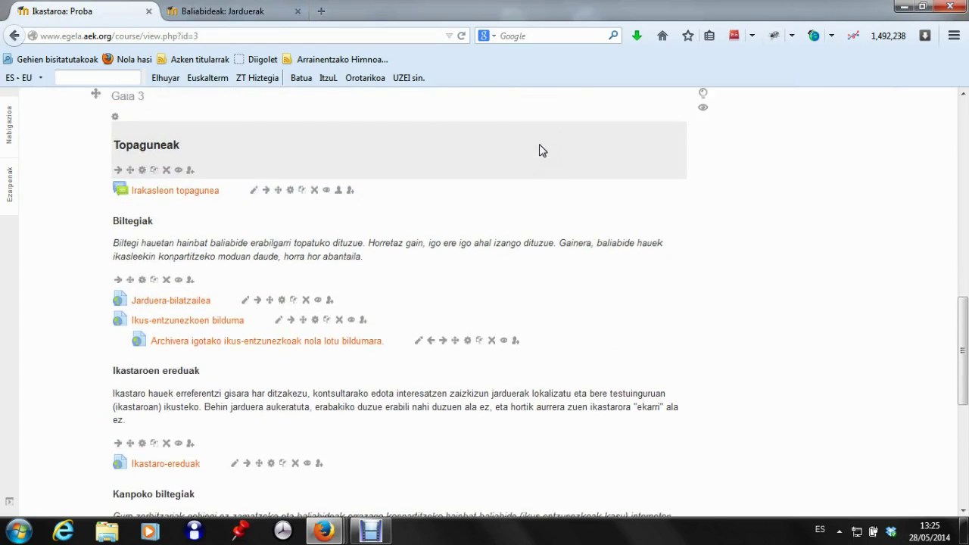
click(9, 184)
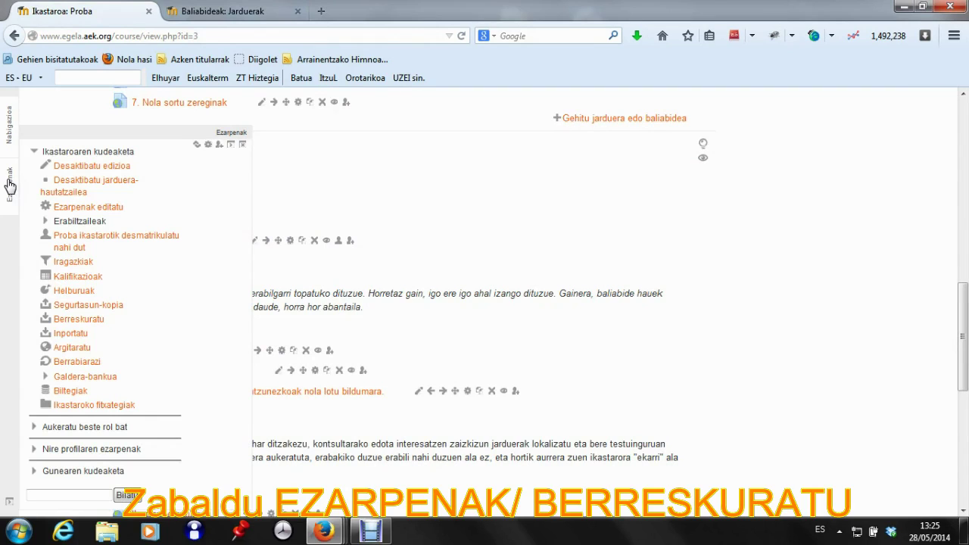
click(91, 323)
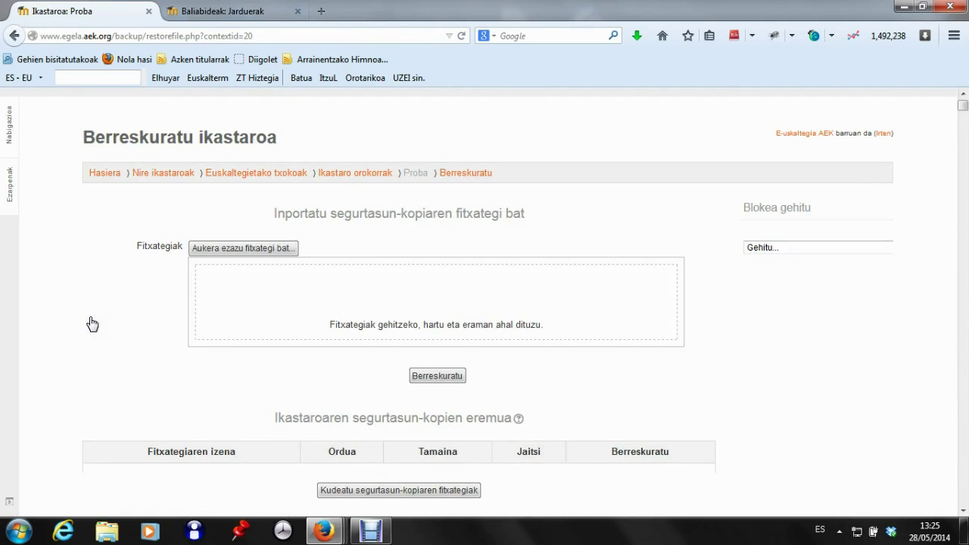
Step: Upload the backup file "8.11 Zer dakizu euskal mitologiaz_.mbz" from Mahaigaina to the restore page
click(275, 250)
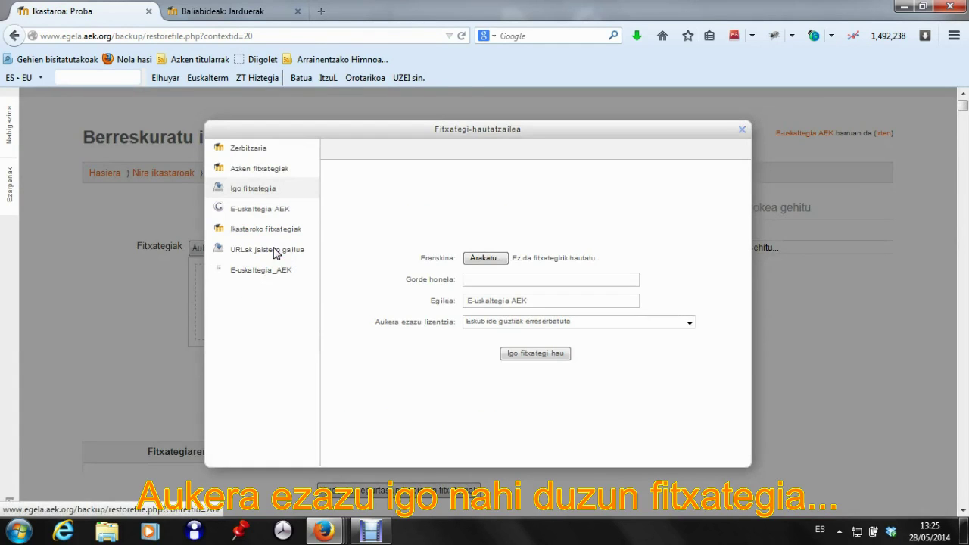
click(483, 259)
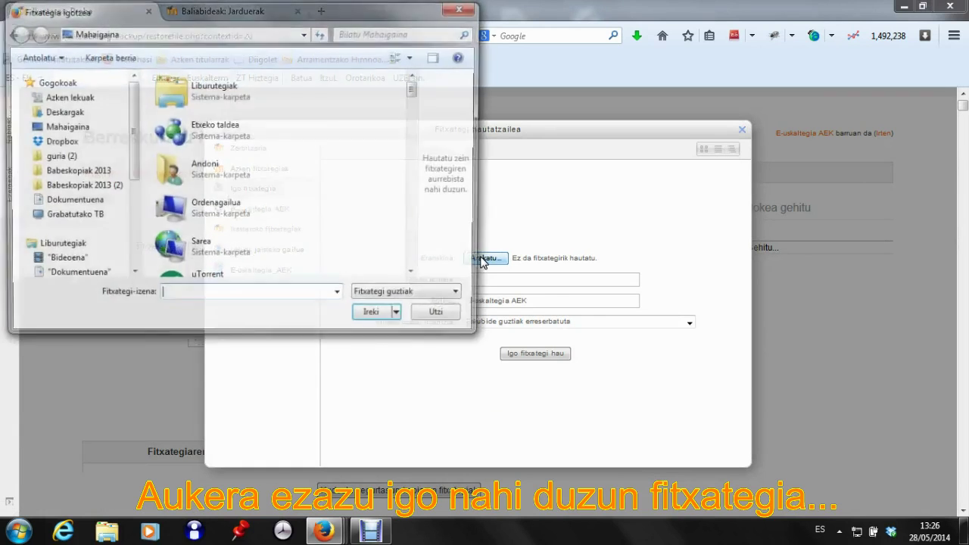
drag(418, 94, 411, 190)
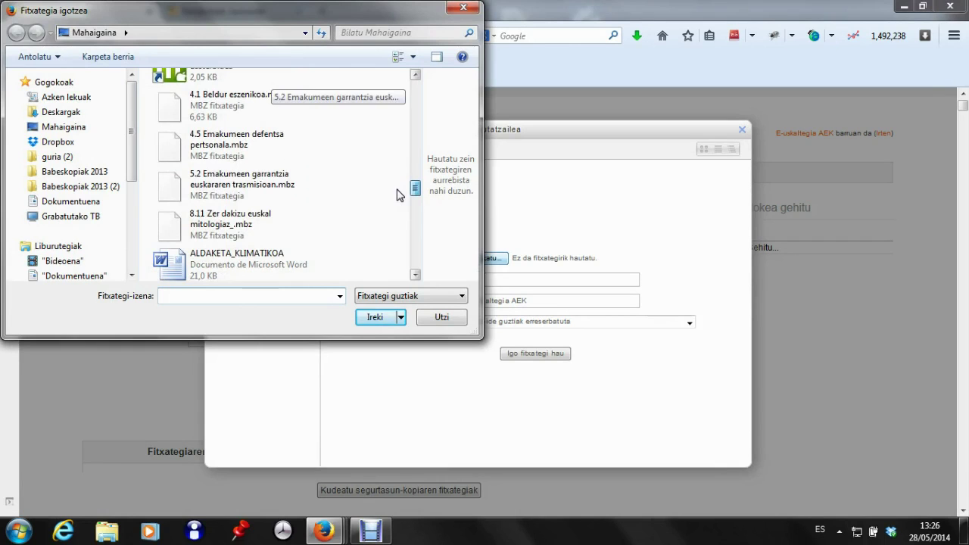
click(243, 225)
click(373, 318)
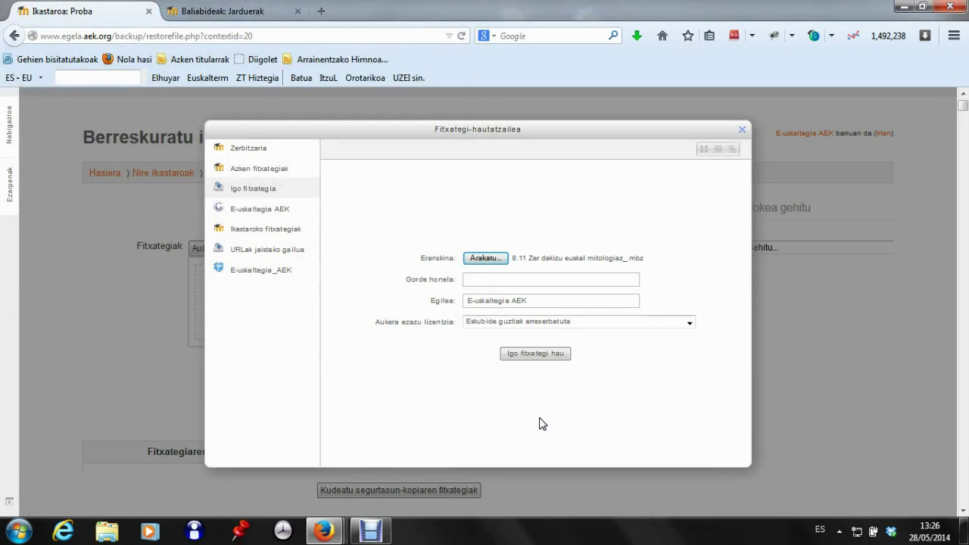
click(536, 353)
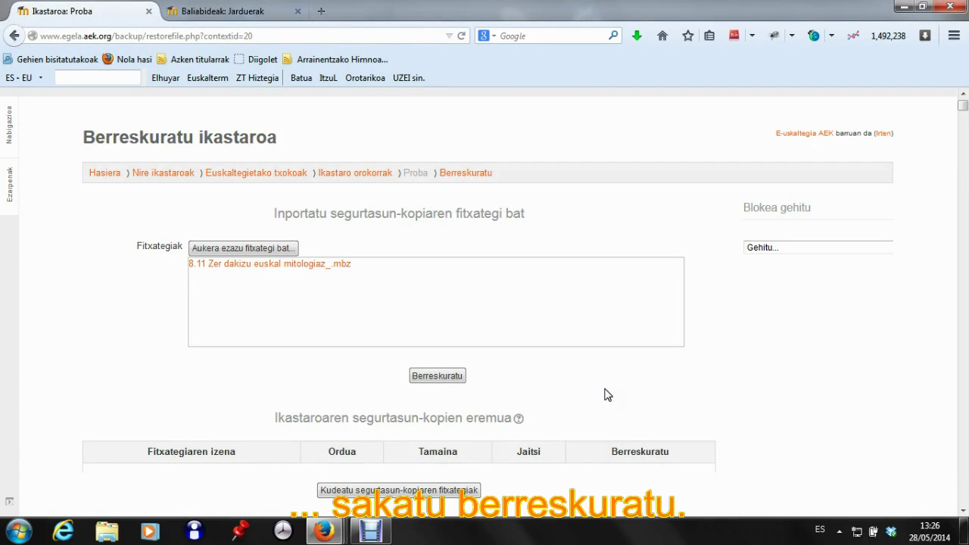
Step: Start restoring the uploaded backup, review its details and settings, and continue to the Helburua stage
click(438, 376)
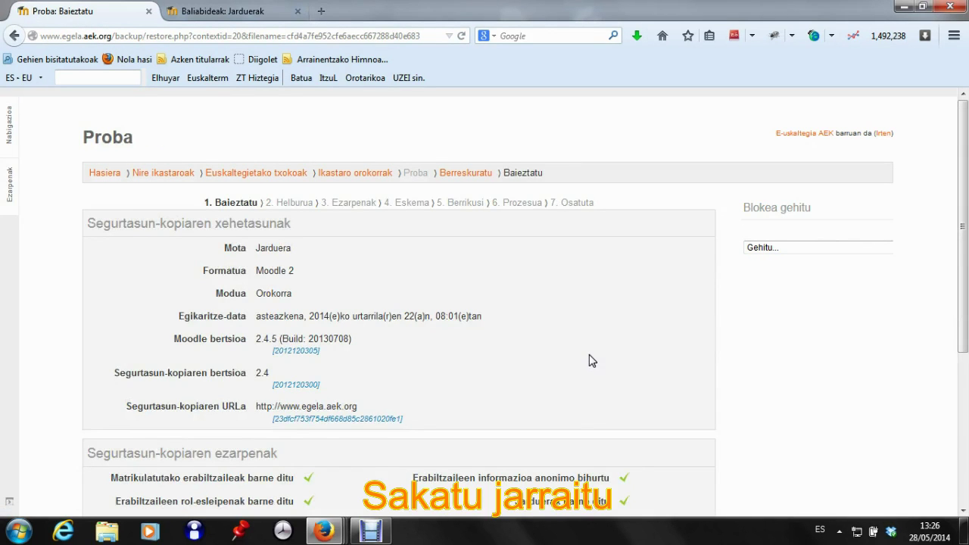
scroll(589, 354, down, 5)
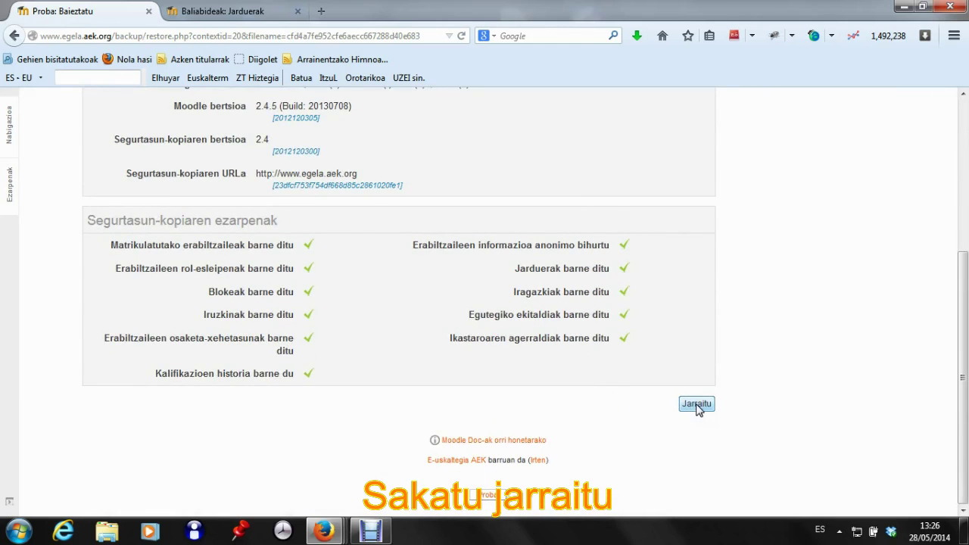
click(696, 404)
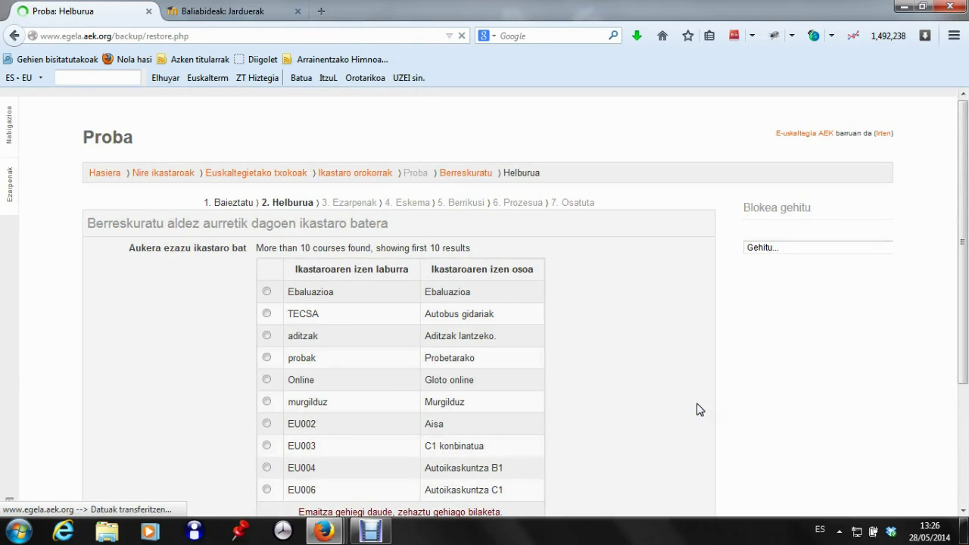
Step: Search the existing courses for "proba", choose the Proba course as the restore destination and continue to the Ezarpenak stage
scroll(569, 337, down, 4)
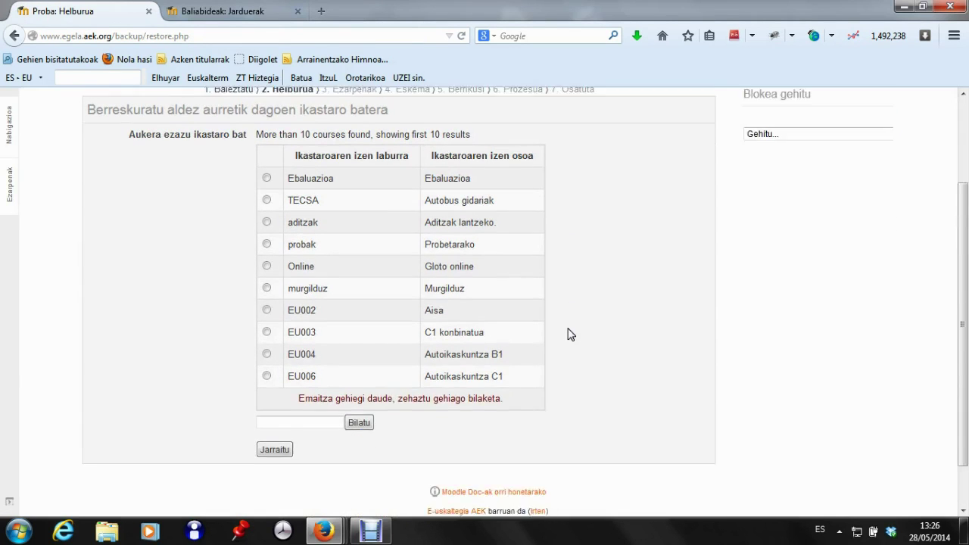
scroll(569, 340, up, 2)
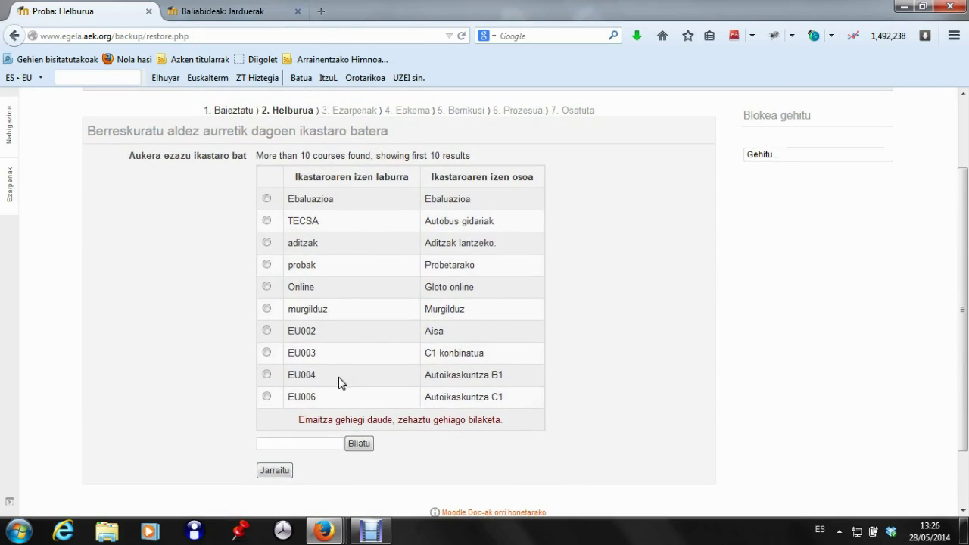
click(281, 442)
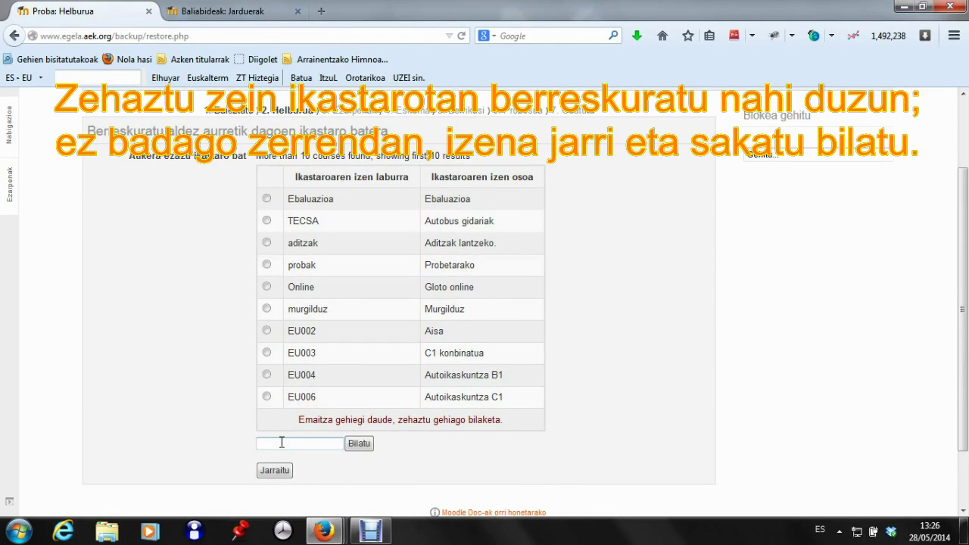
text(proba)
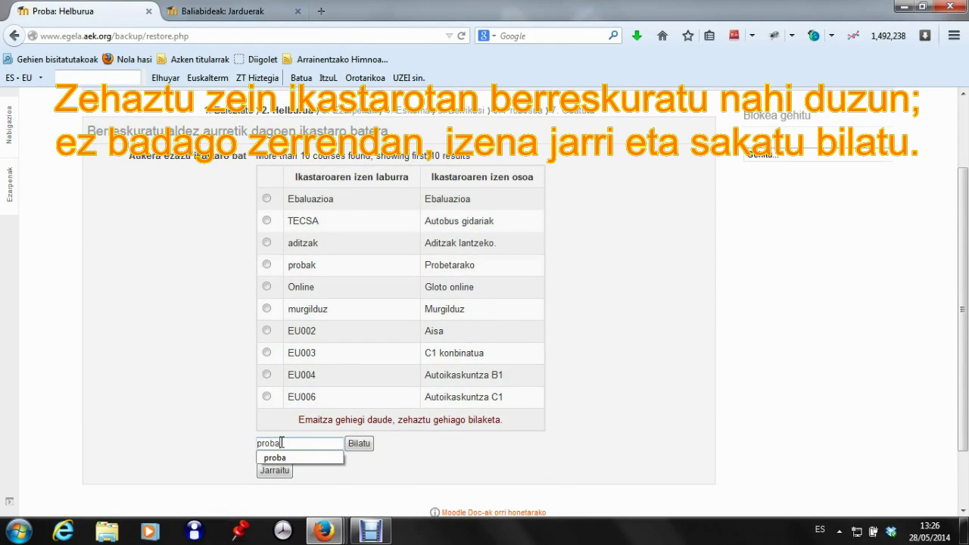
click(353, 447)
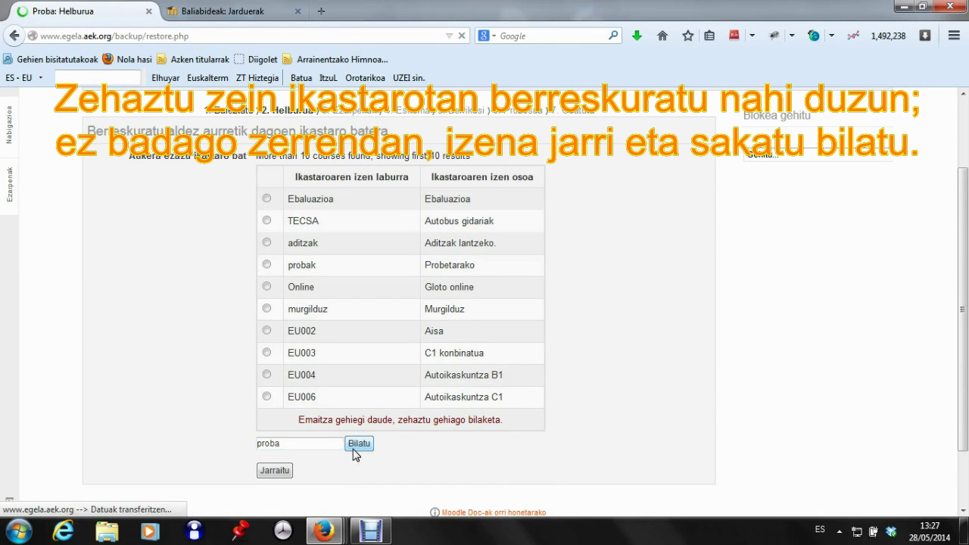
click(270, 313)
click(278, 387)
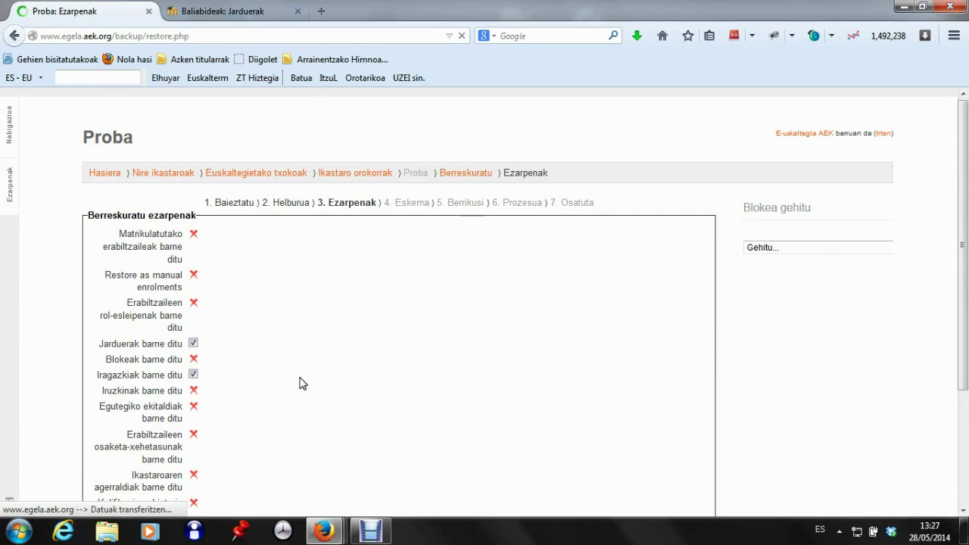
Step: Accept the default restore settings and the included activity "8.11 Zer dakizu euskal mitologiaz?", and run the restore from the Berrikusi stage
scroll(300, 384, down, 4)
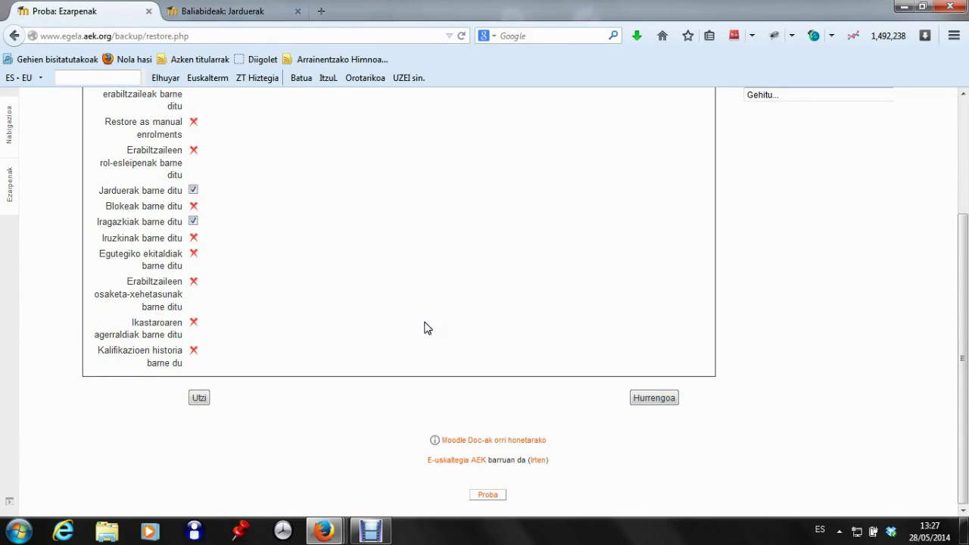
click(650, 403)
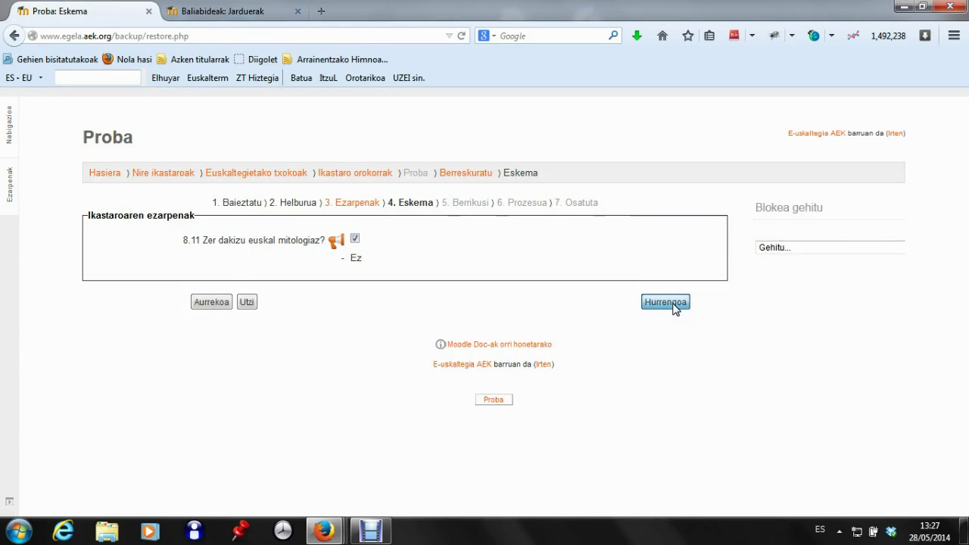
click(673, 304)
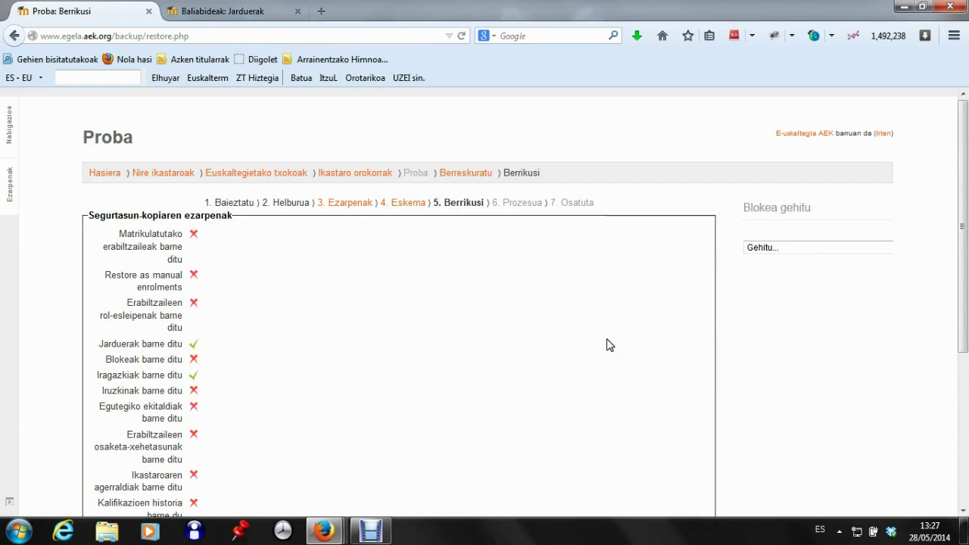
scroll(609, 344, down, 5)
click(646, 399)
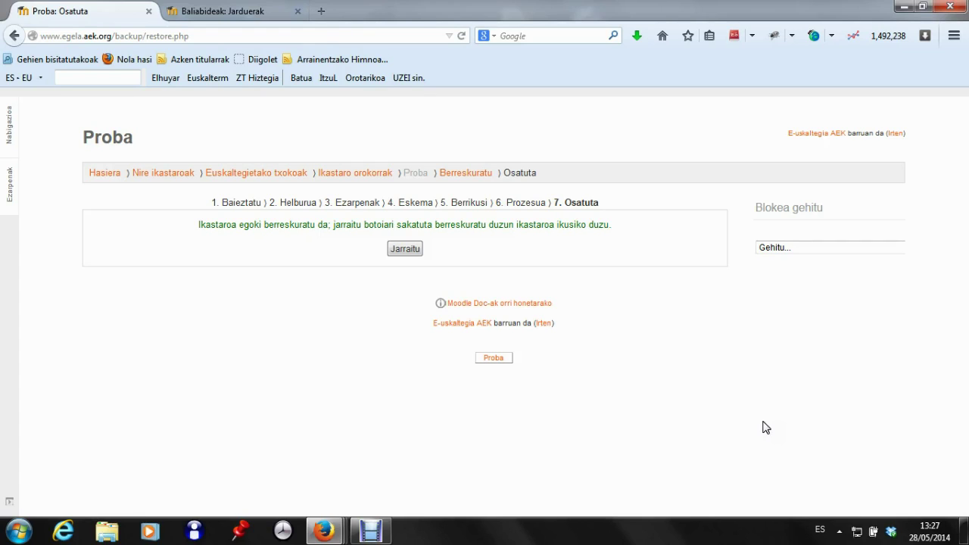
Step: Continue to the Proba course and open the restored activity "8.11 Zer dakizu euskal mitologiaz?" in Gaia 2
click(405, 250)
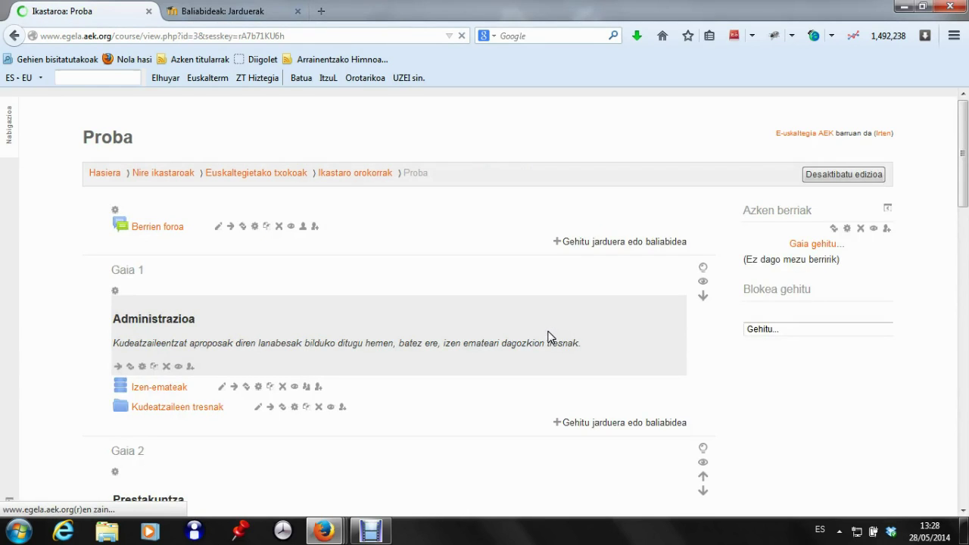
scroll(422, 402, down, 3)
scroll(422, 403, down, 10)
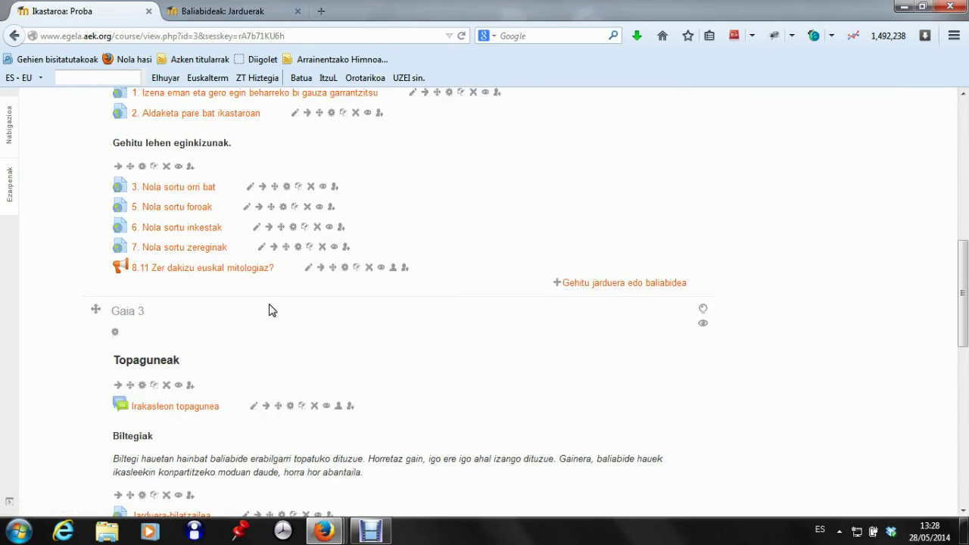
click(257, 275)
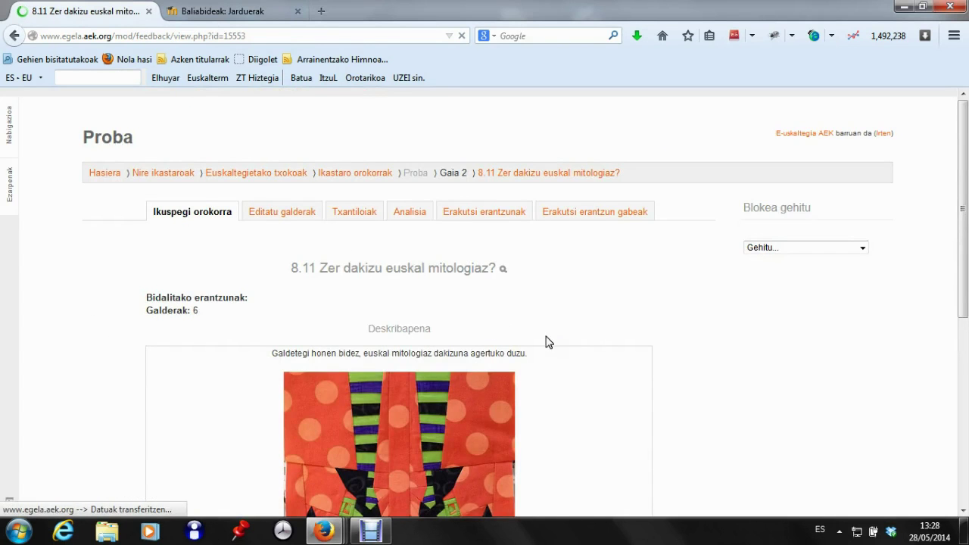
Step: Look over the restored questionnaire's overview and description, and open its questions for editing
scroll(562, 348, down, 3)
scroll(562, 348, down, 3)
scroll(573, 355, up, 5)
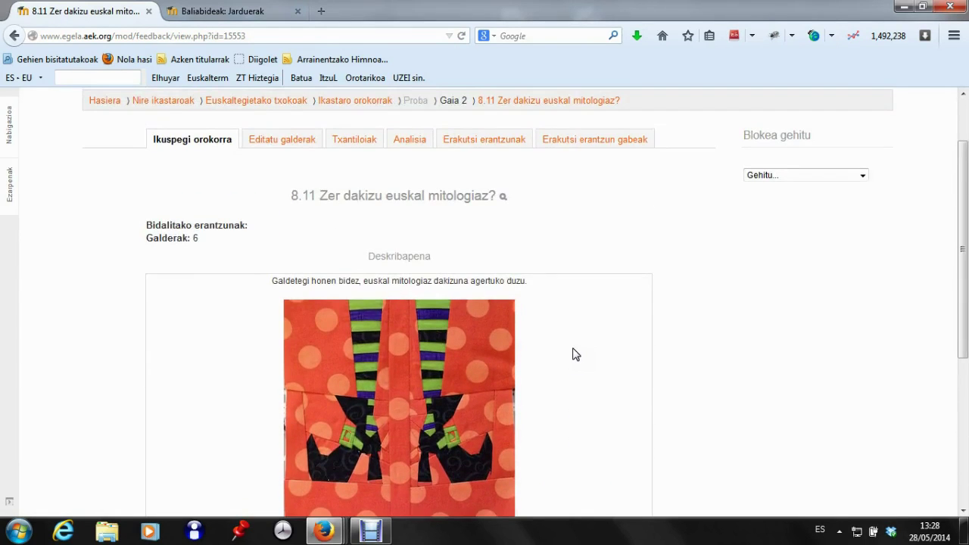
click(297, 144)
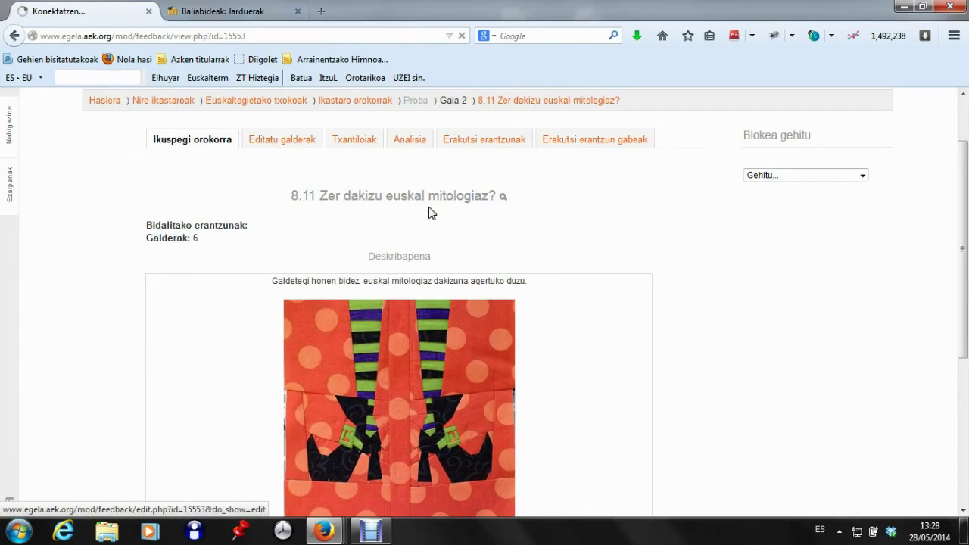